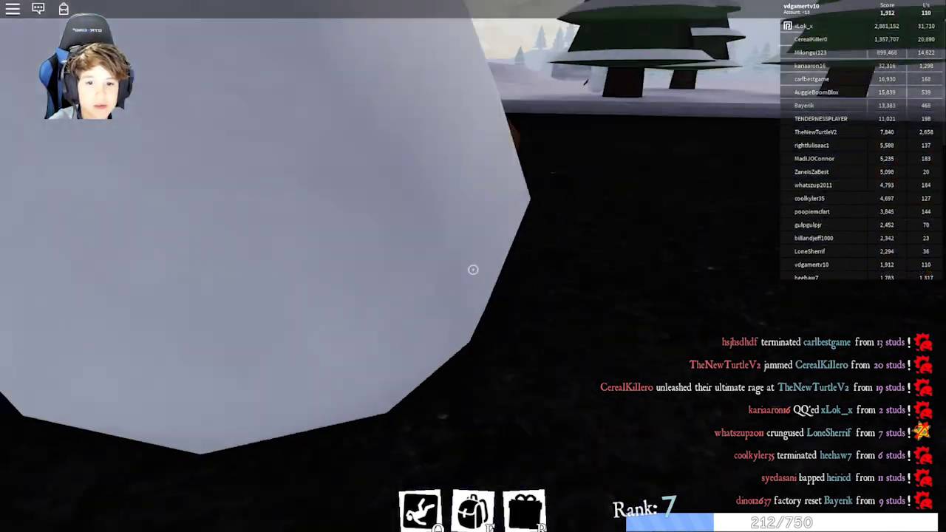
Look around the snowfield and briefly check the hat collection
{"action": "left_click_drag", "start_coordinate": [473, 266], "coordinate": [473, 267]}
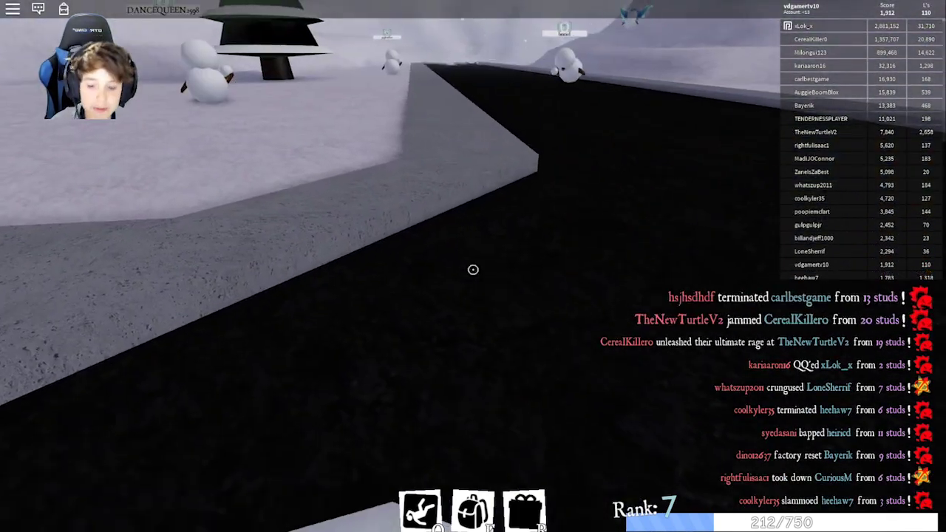
{"action": "left_click", "coordinate": [473, 510]}
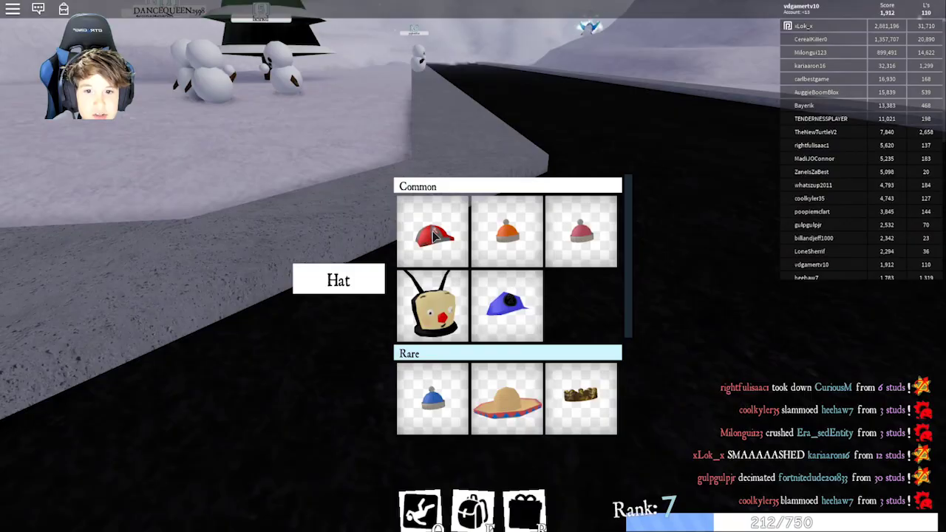
{"action": "left_click", "coordinate": [473, 509]}
{"action": "left_click_drag", "start_coordinate": [473, 369], "coordinate": [473, 221]}
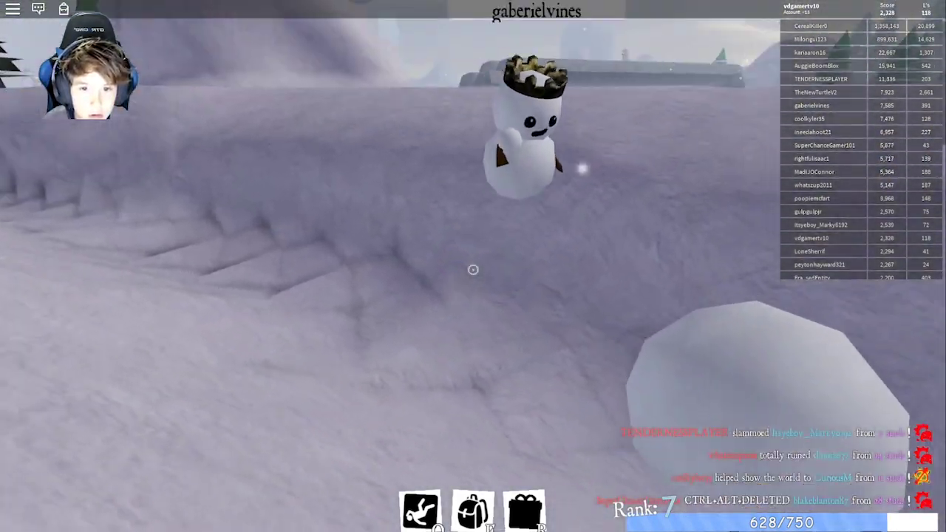
{"action": "left_click", "coordinate": [473, 270]}
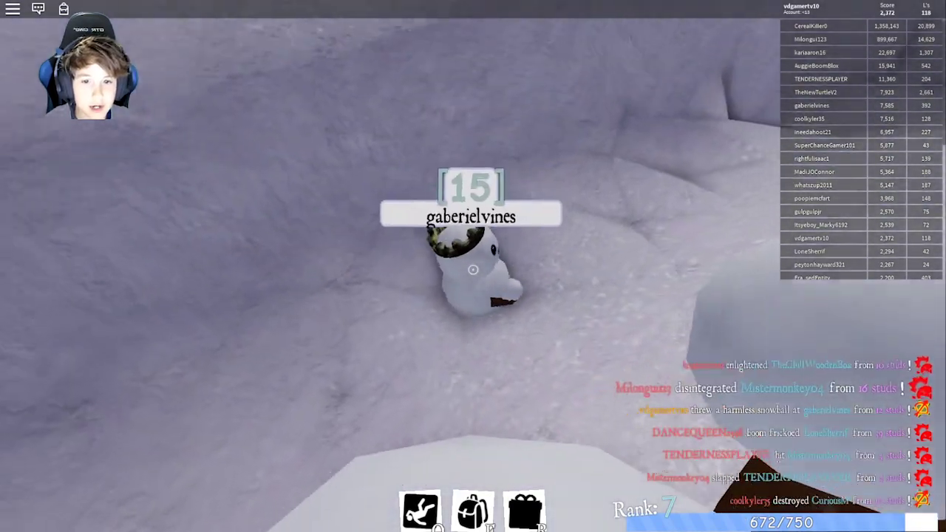
{"action": "left_click", "coordinate": [473, 270]}
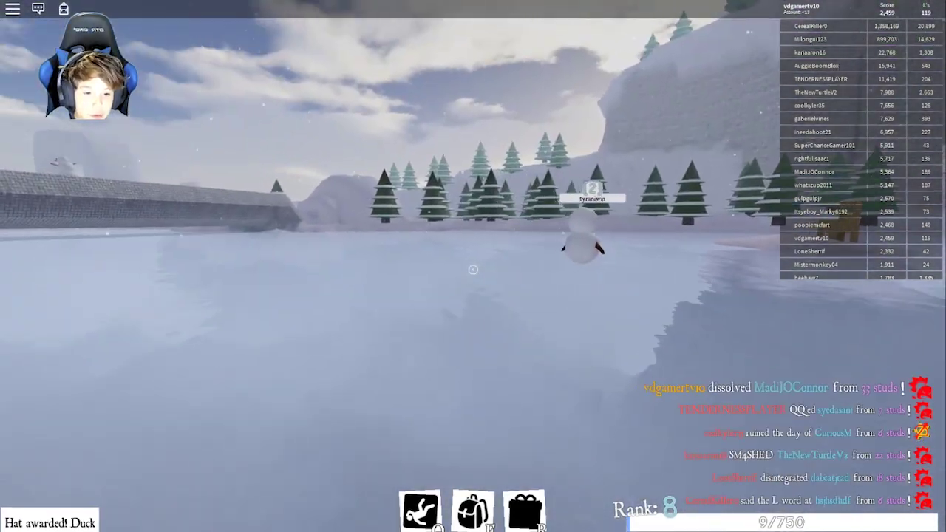
Equip the Epic Duck hat from the hat collection
{"action": "key", "text": "e"}
{"action": "scroll", "coordinate": [452, 385], "scroll_direction": "down", "scroll_amount": 3}
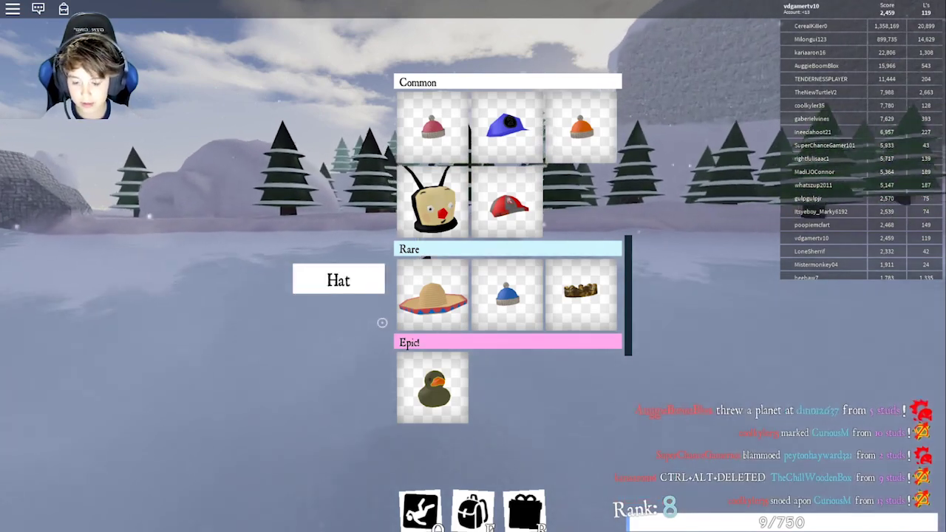
{"action": "key", "text": "e"}
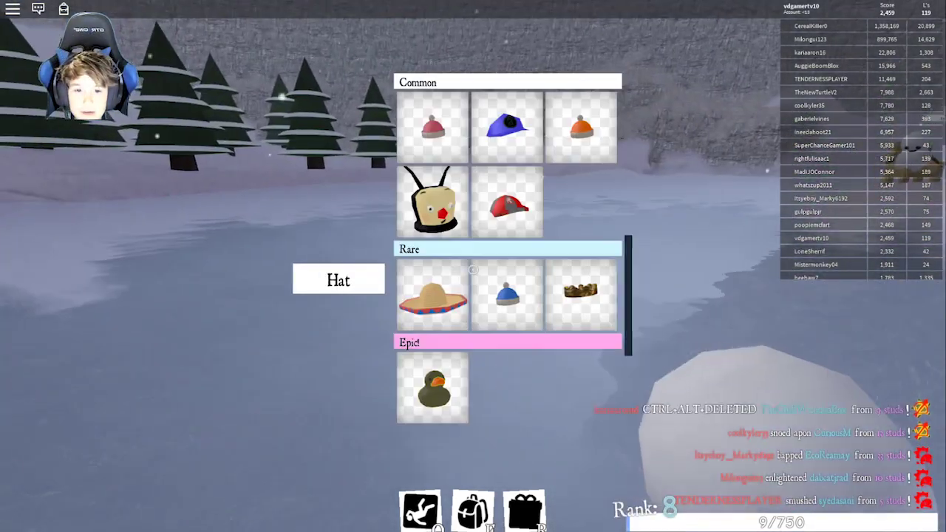
{"action": "scroll", "coordinate": [472, 269], "scroll_direction": "down", "scroll_amount": 3}
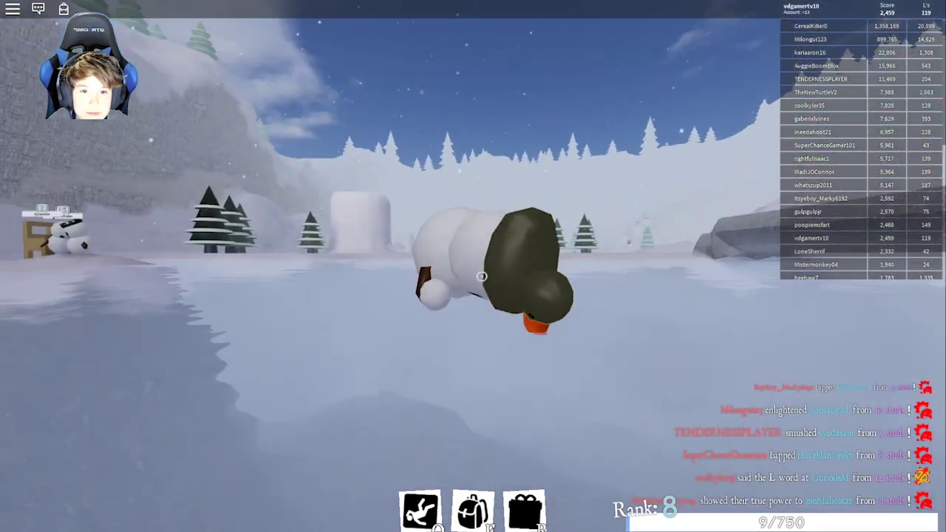
Chase the crowned snowman and hit it with several snowballs
{"action": "key", "text": "w"}
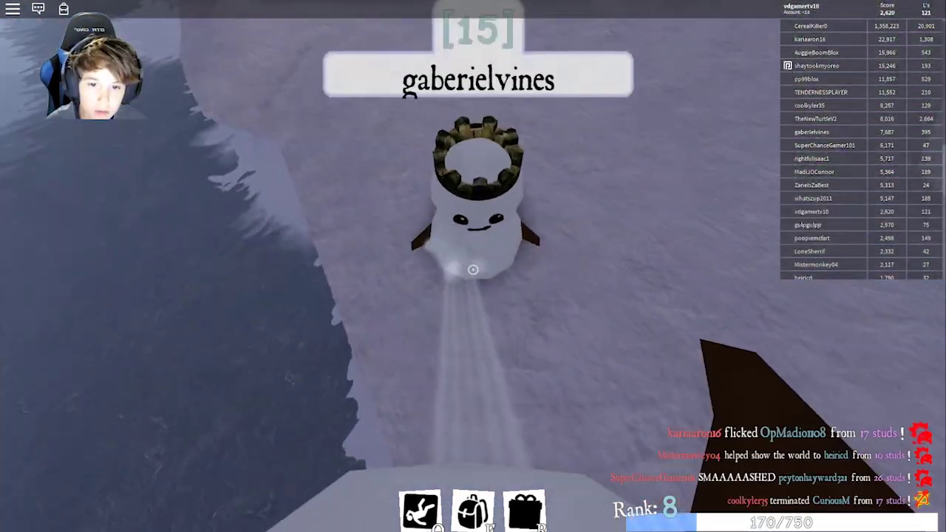
{"action": "left_click", "coordinate": [473, 268]}
{"action": "left_click_drag", "start_coordinate": [473, 370], "coordinate": [472, 221]}
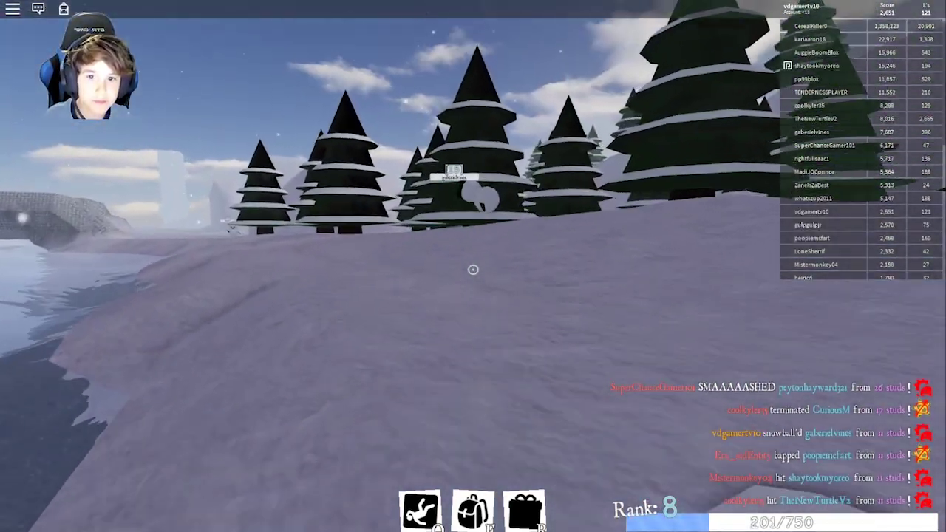
{"action": "key", "text": "w"}
{"action": "left_click", "coordinate": [473, 269]}
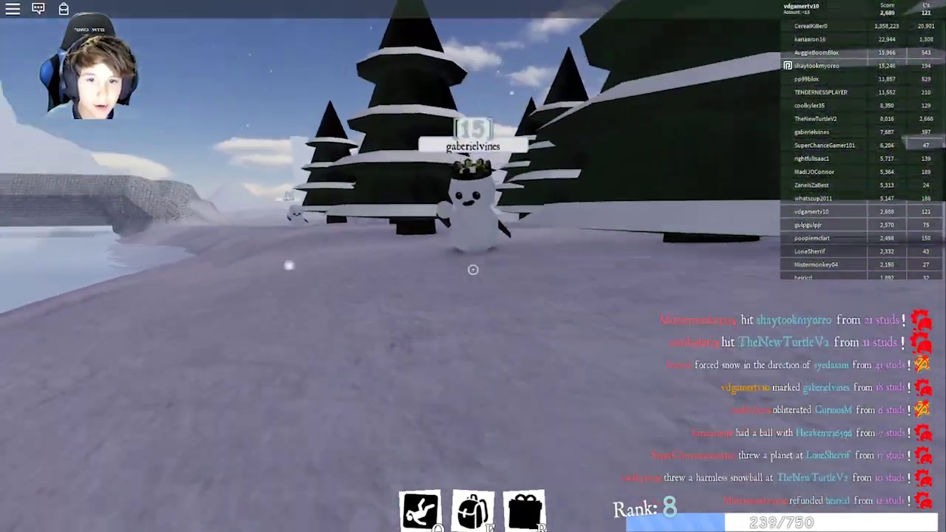
{"action": "left_click", "coordinate": [473, 269]}
{"action": "scroll", "coordinate": [473, 269], "scroll_direction": "down", "scroll_amount": 3}
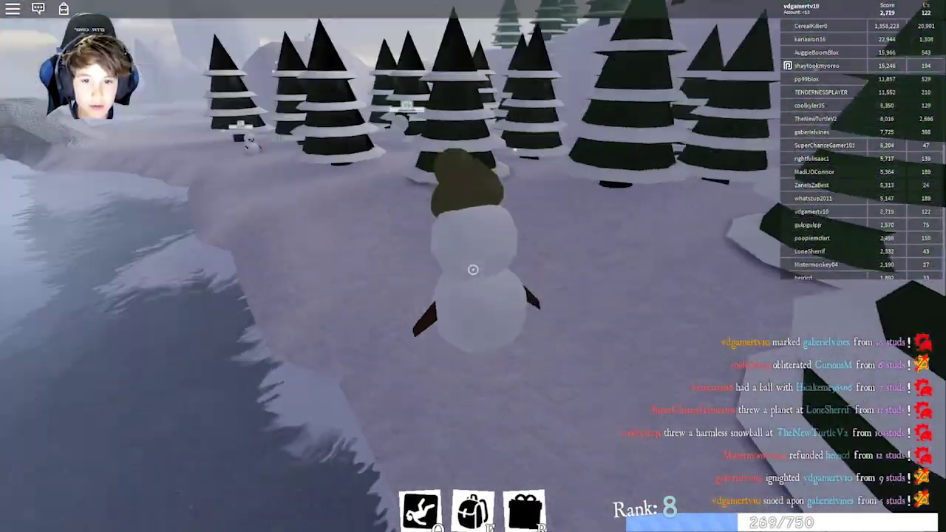
{"action": "scroll", "coordinate": [473, 269], "scroll_direction": "up", "scroll_amount": 3}
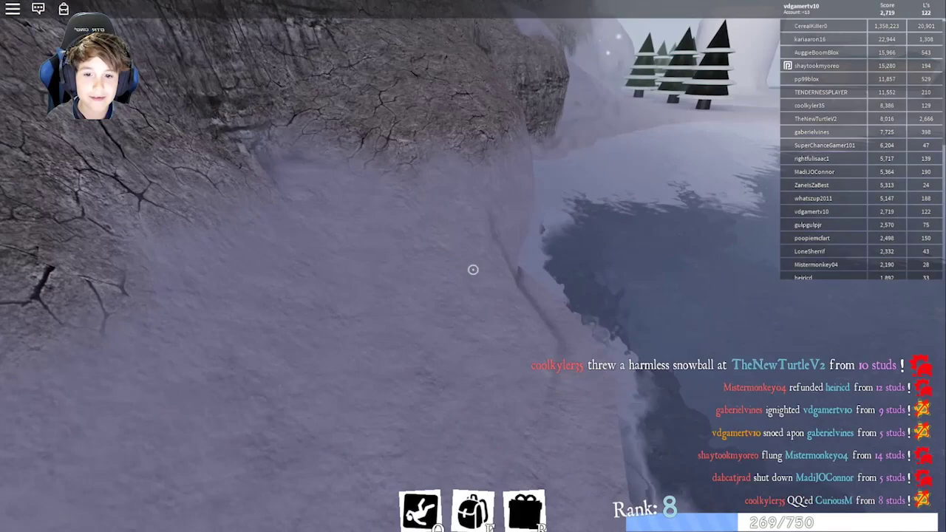
Walk along the snowy ridge, past the wooden chair, onto the ice near the opponent
{"action": "key", "text": "w"}
{"action": "key", "text": "w"}
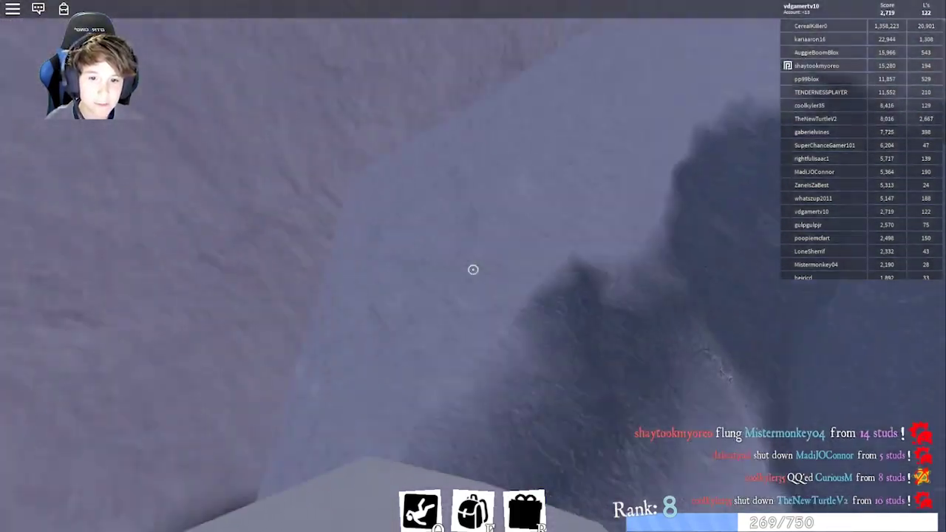
{"action": "key", "text": "w"}
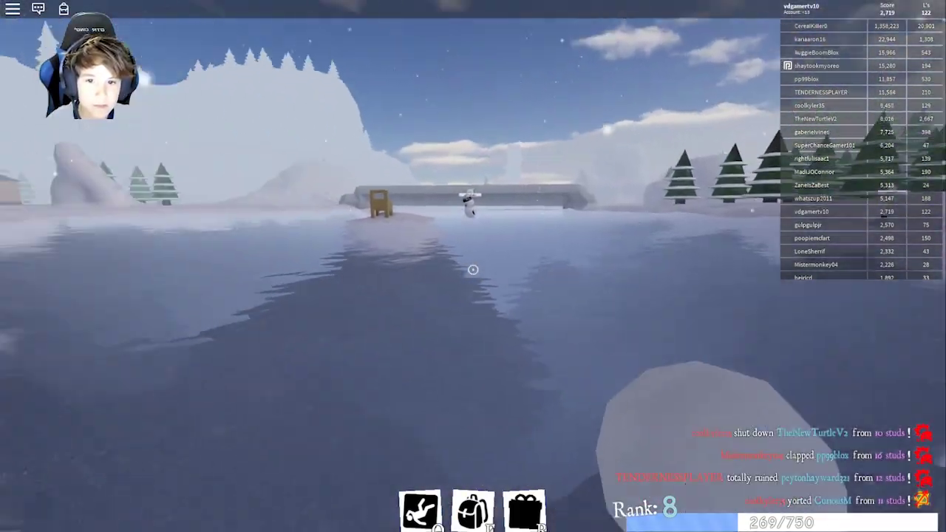
{"action": "key", "text": "w"}
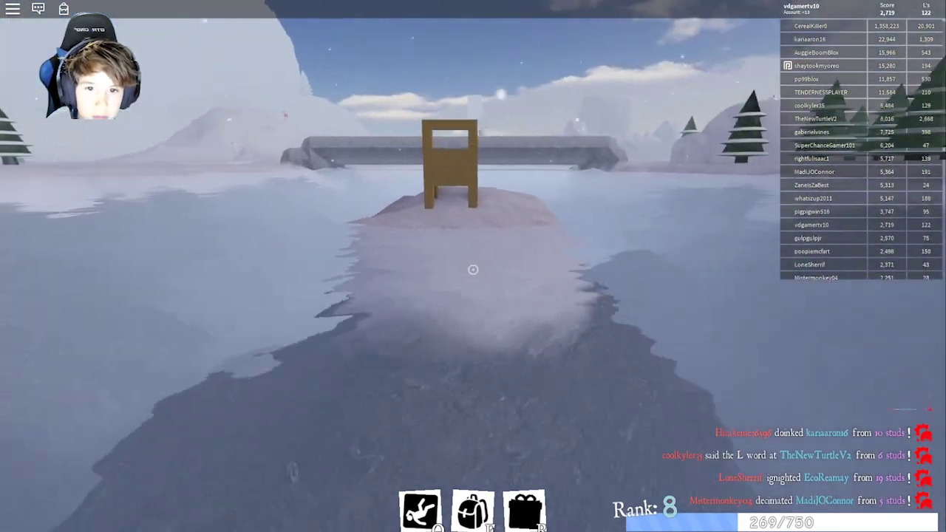
{"action": "key", "text": "w"}
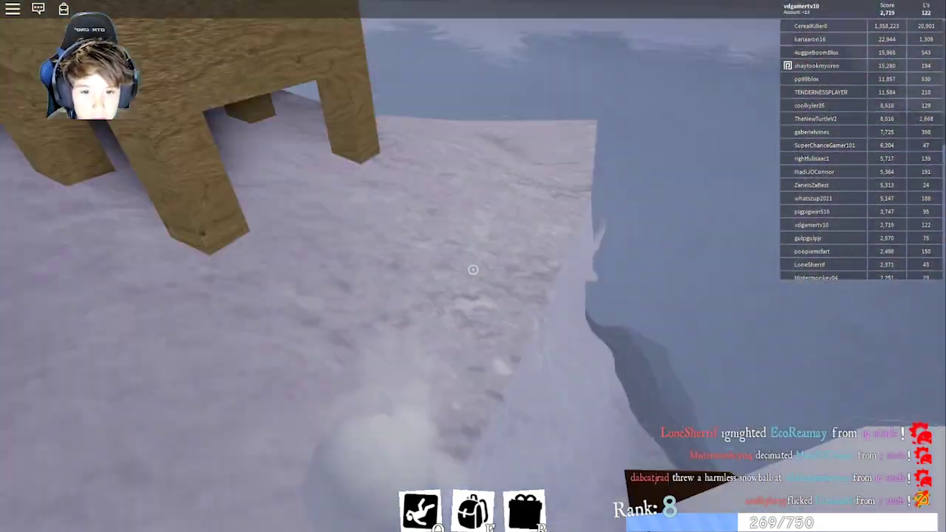
{"action": "key", "text": "w"}
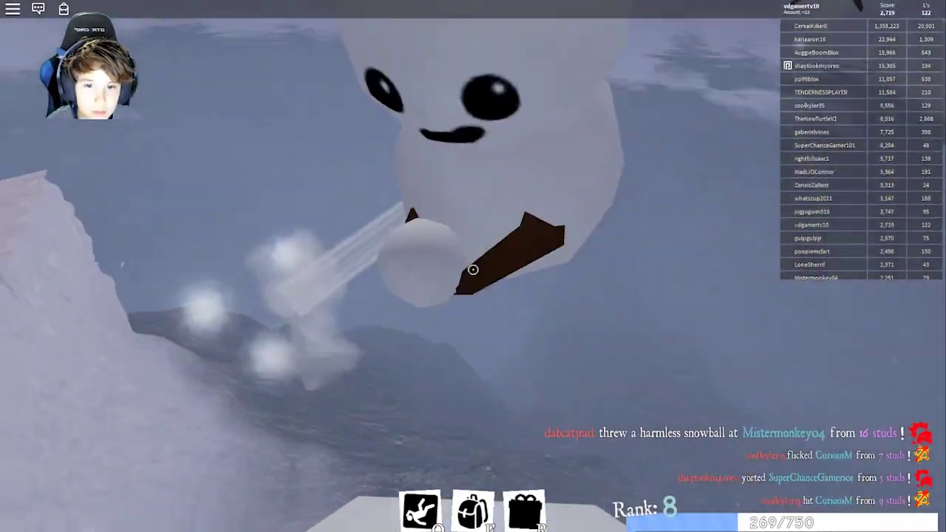
{"action": "key", "text": "w"}
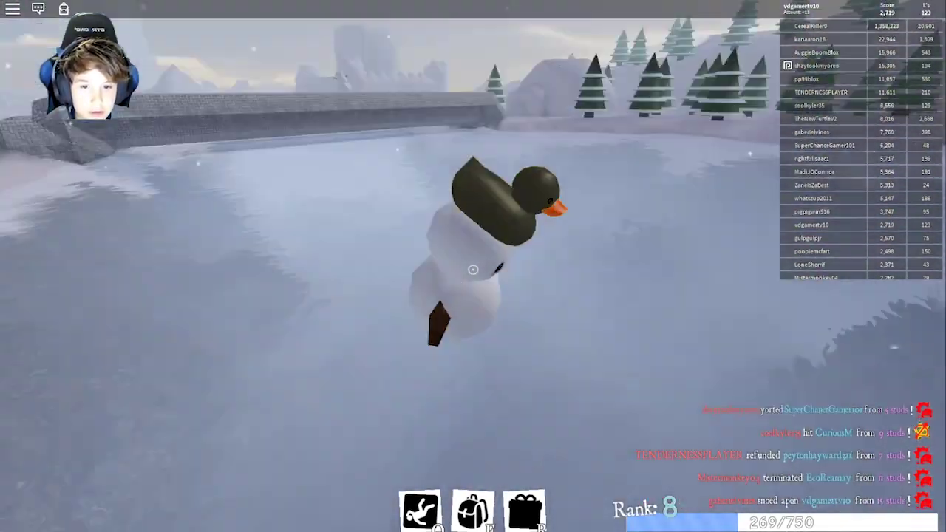
{"action": "key", "text": "w"}
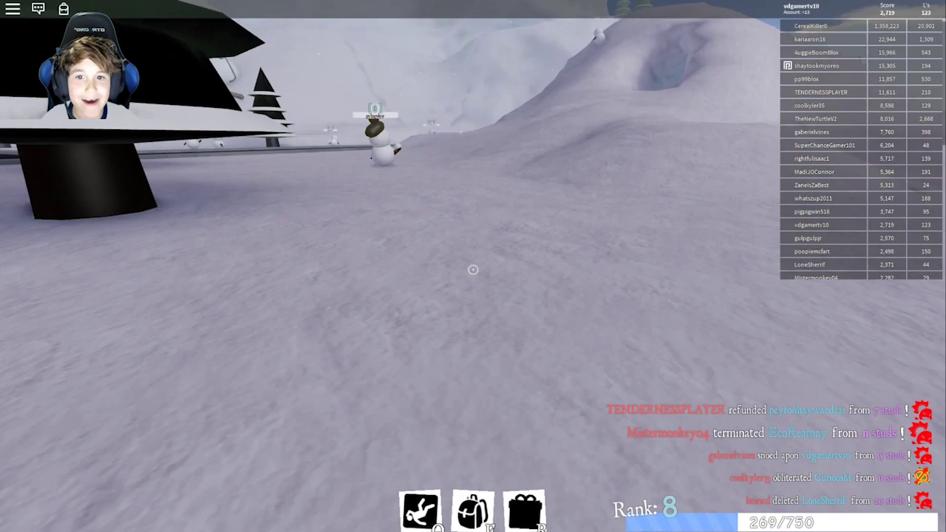
{"action": "key", "text": "w"}
{"action": "key", "text": "w"}
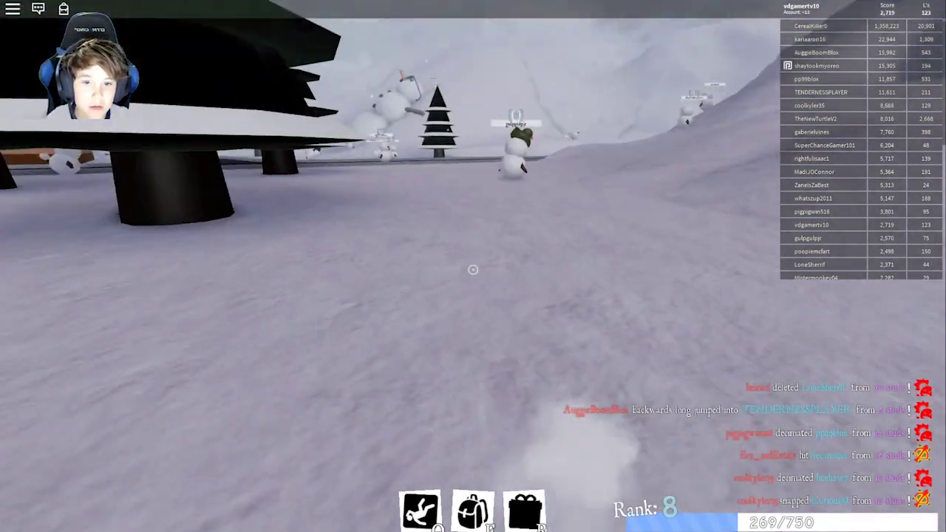
{"action": "key", "text": "w"}
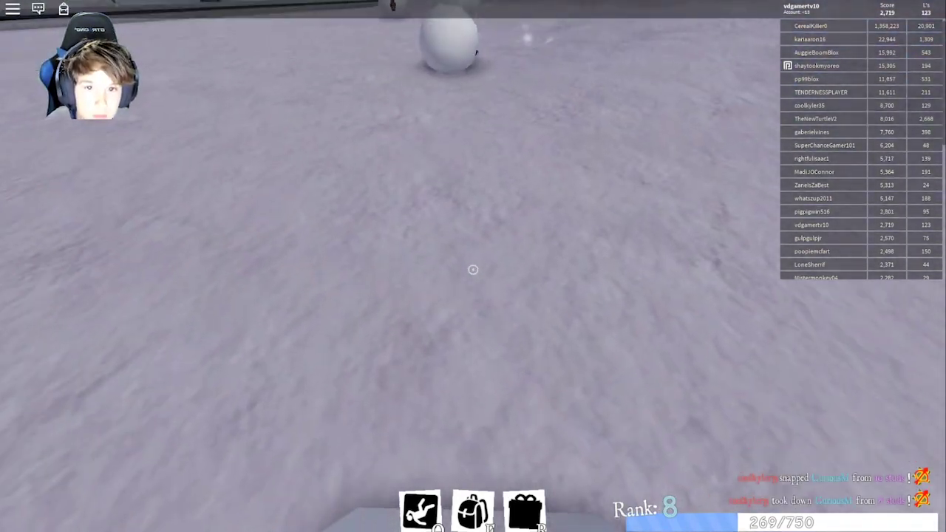
{"action": "key", "text": "w"}
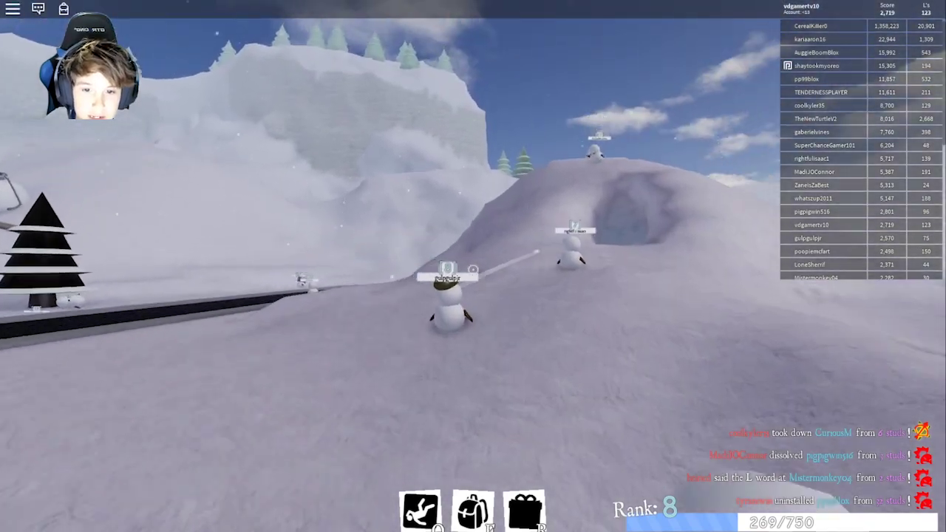
{"action": "key", "text": "w"}
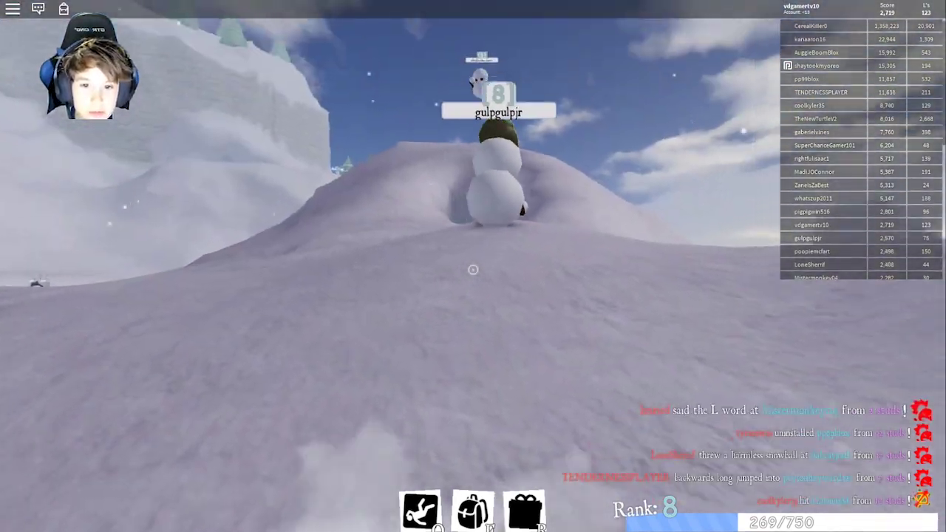
{"action": "key", "text": "w"}
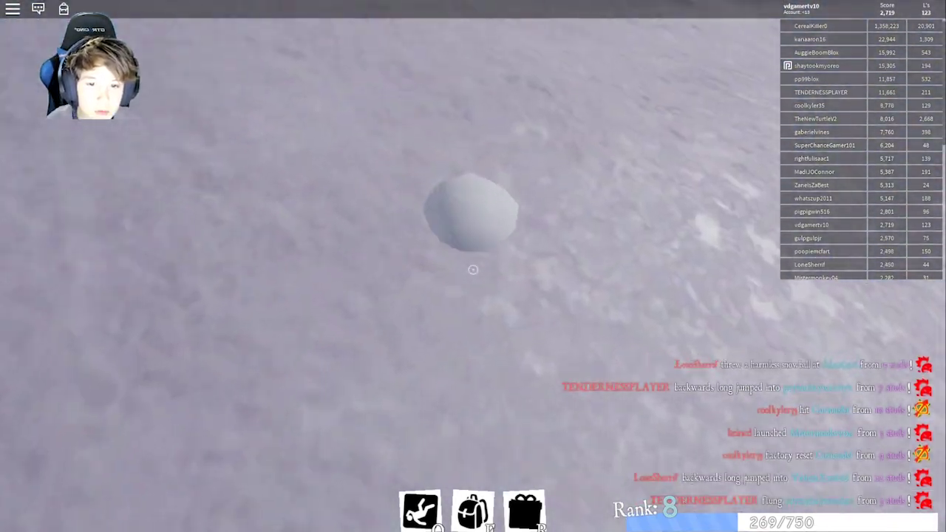
{"action": "key", "text": "w"}
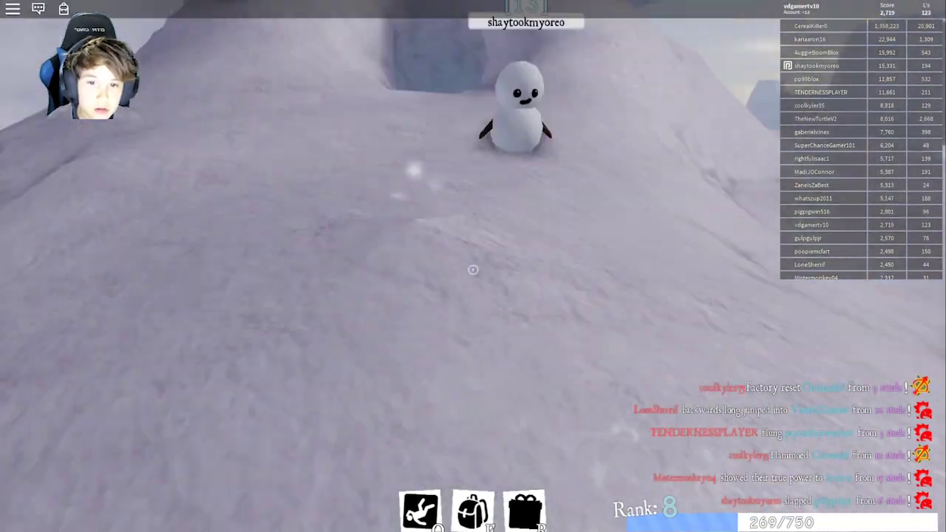
{"action": "key", "text": "w"}
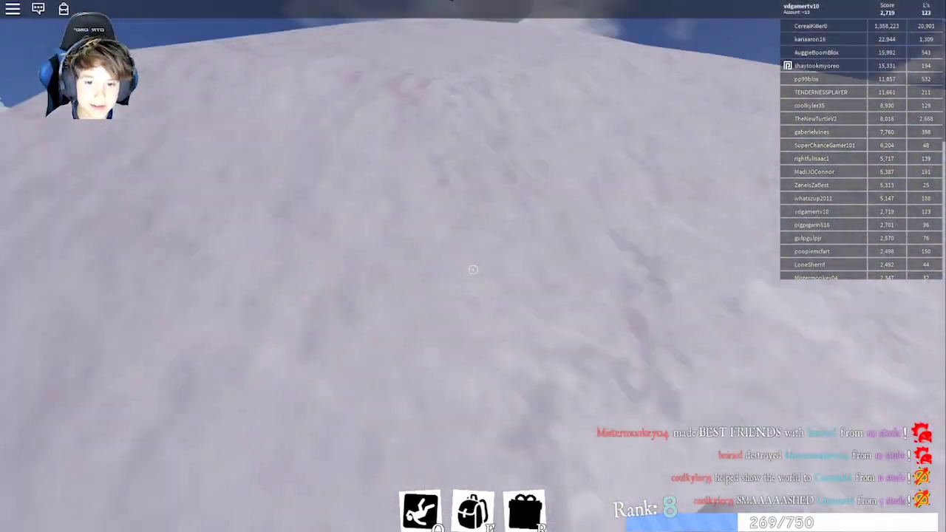
{"action": "key", "text": "w"}
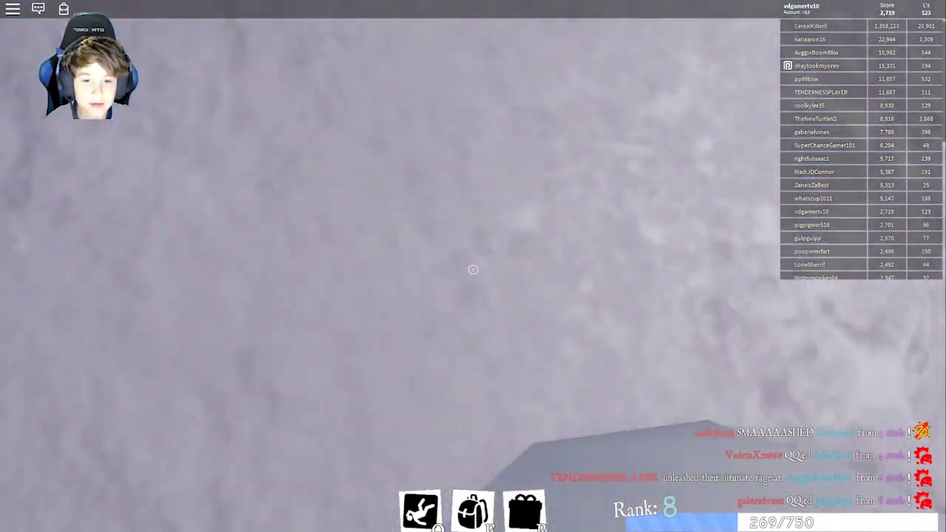
{"action": "key", "text": "w"}
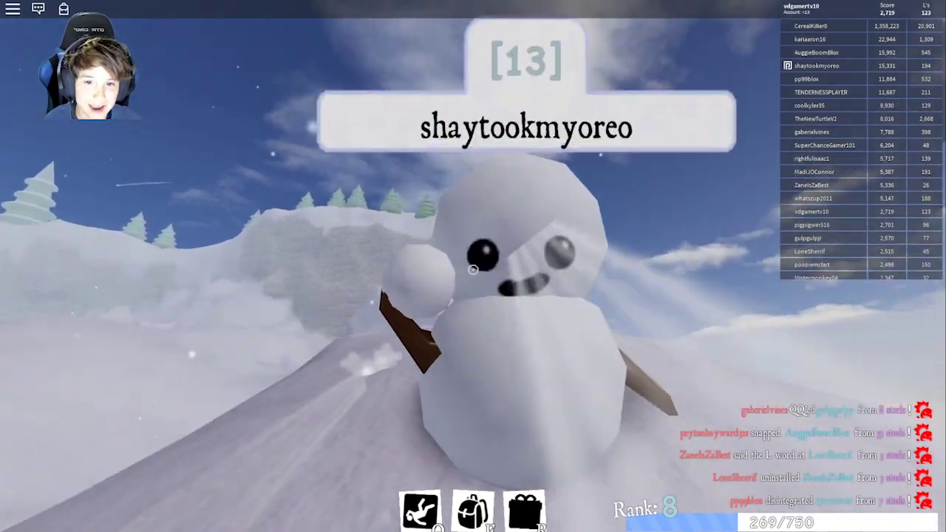
{"action": "key", "text": "w"}
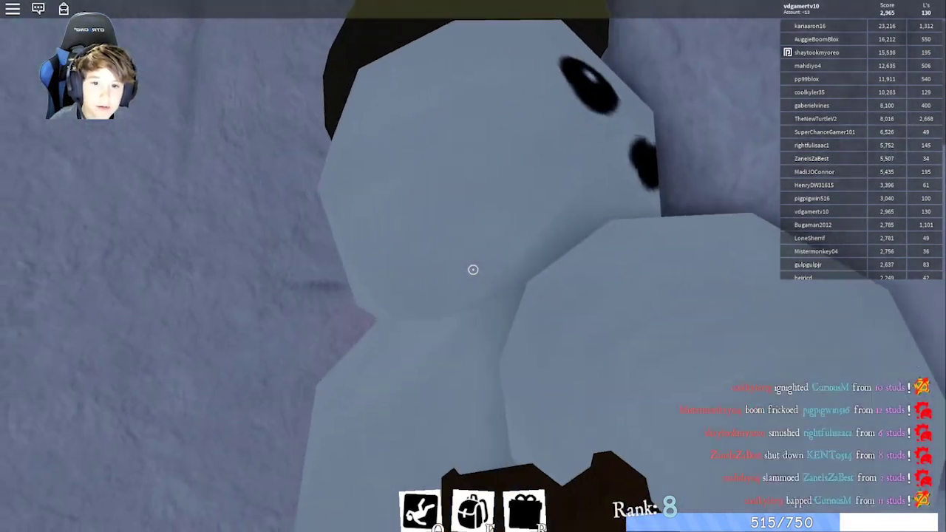
{"action": "left_click", "coordinate": [473, 270]}
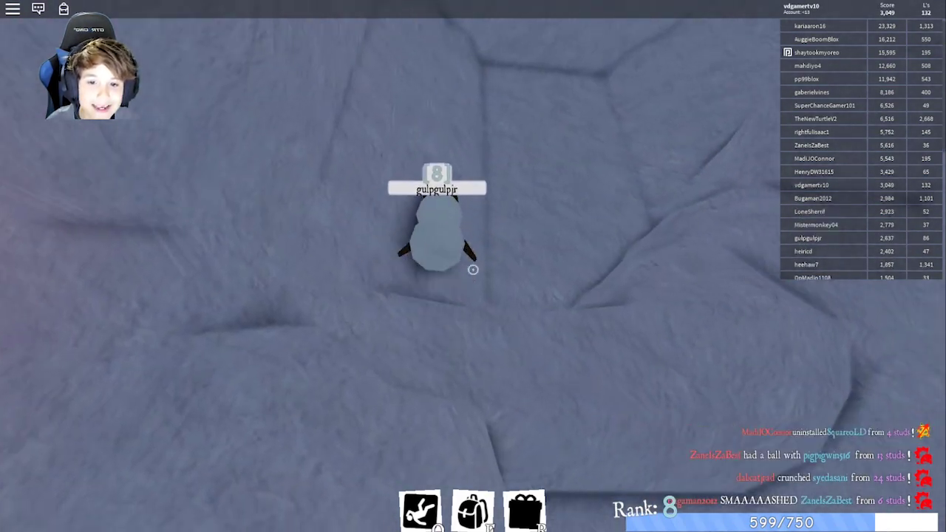
{"action": "left_click", "coordinate": [473, 270]}
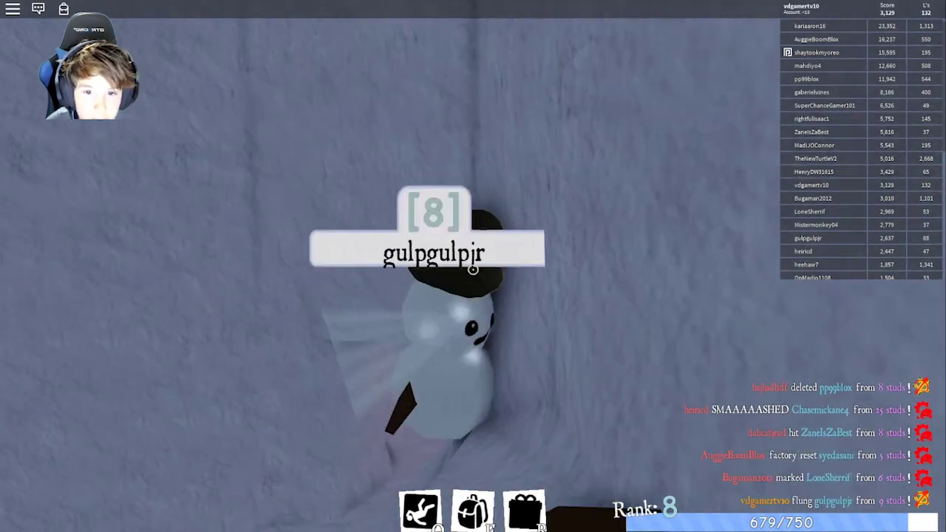
{"action": "left_click", "coordinate": [473, 269]}
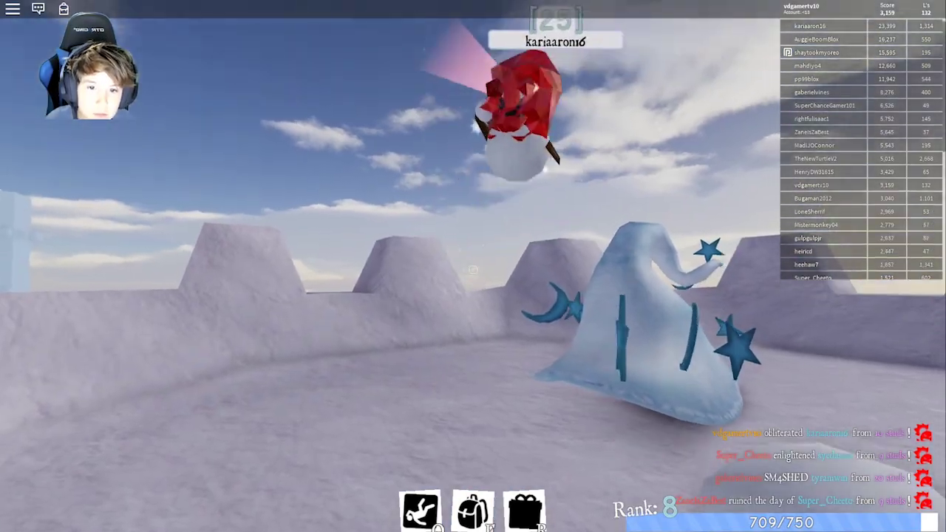
{"action": "left_click", "coordinate": [472, 270]}
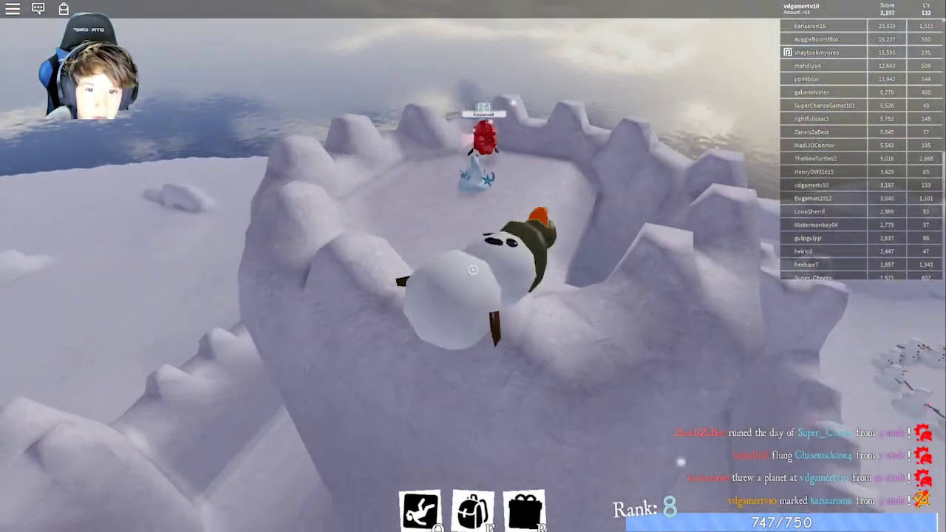
{"action": "left_click_drag", "start_coordinate": [473, 270], "coordinate": [473, 270]}
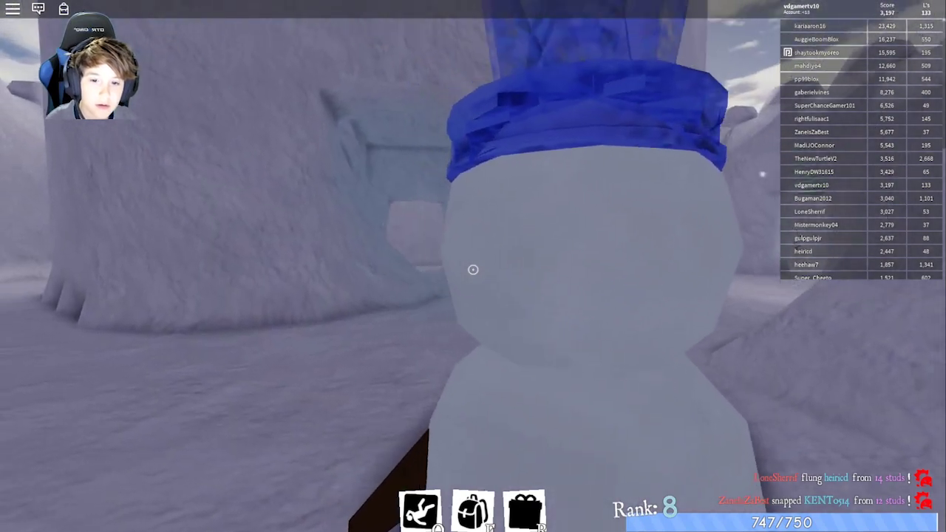
{"action": "left_click", "coordinate": [473, 270]}
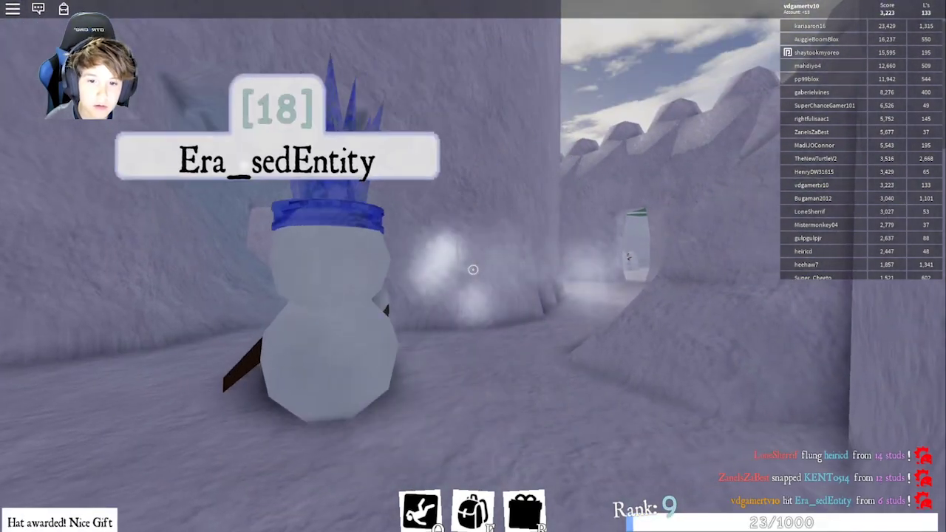
{"action": "left_click_drag", "start_coordinate": [473, 270], "coordinate": [473, 270]}
{"action": "left_click", "coordinate": [525, 510]}
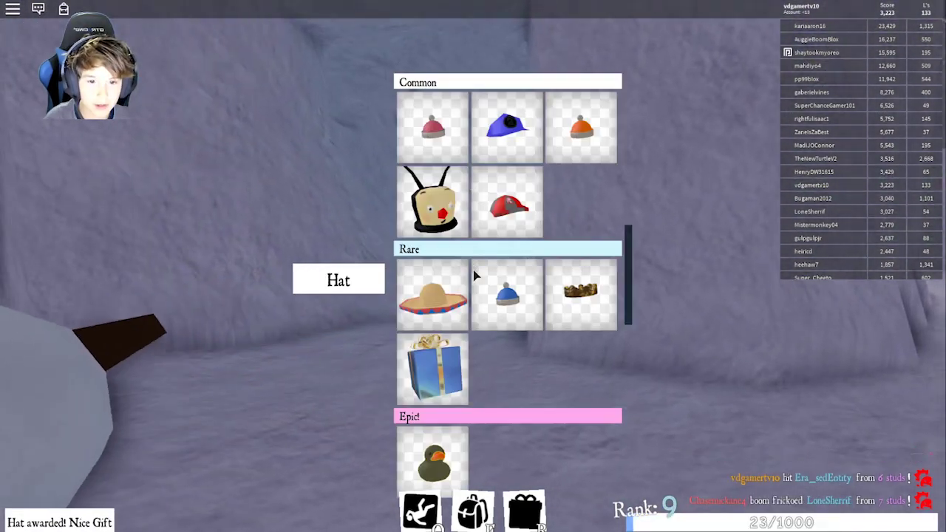
{"action": "scroll", "coordinate": [510, 258], "scroll_direction": "down", "scroll_amount": 2}
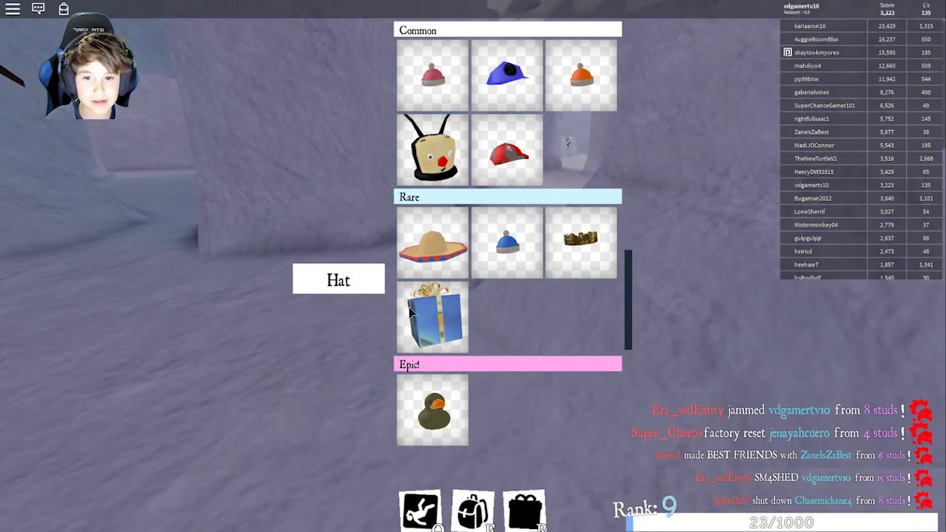
{"action": "left_click", "coordinate": [525, 510]}
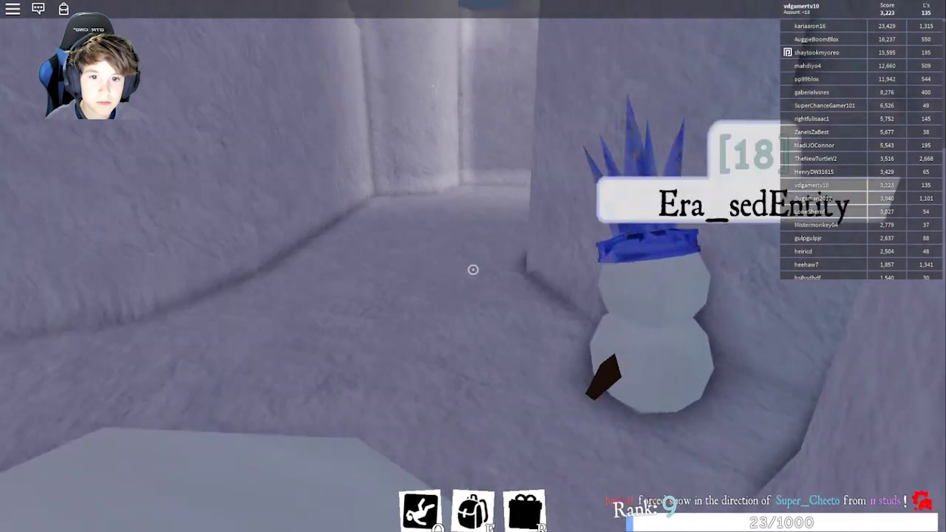
Hit Era_sedEntity to earn the Ice Wizard hat, then view it among owned hats
{"action": "left_click", "coordinate": [473, 269]}
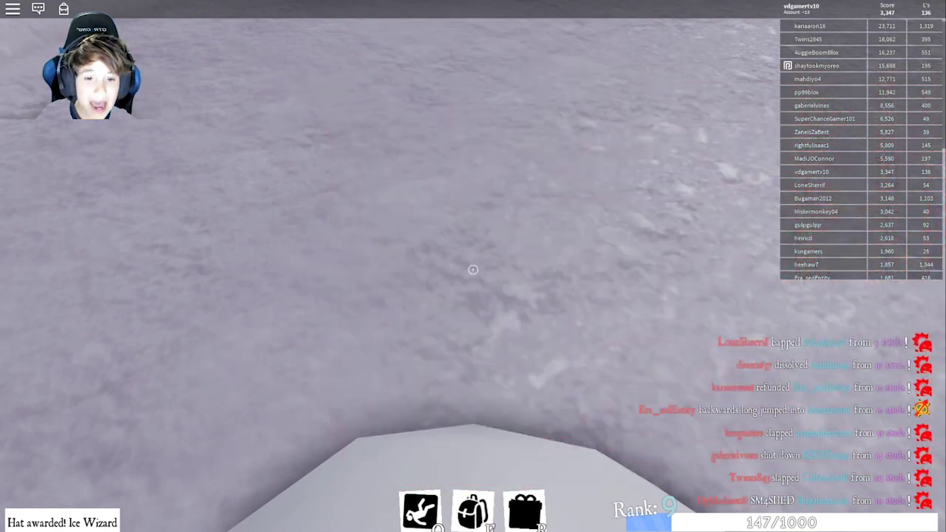
{"action": "key", "text": "e"}
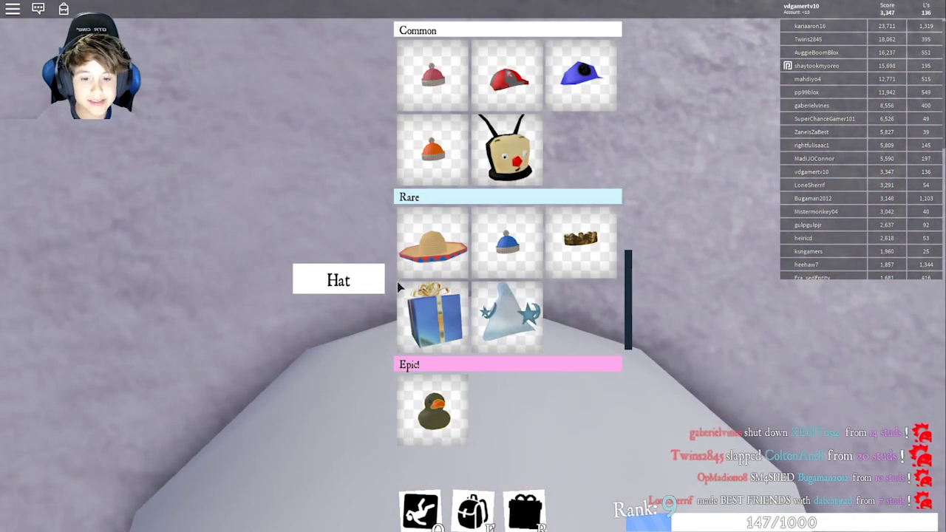
{"action": "key", "text": "e"}
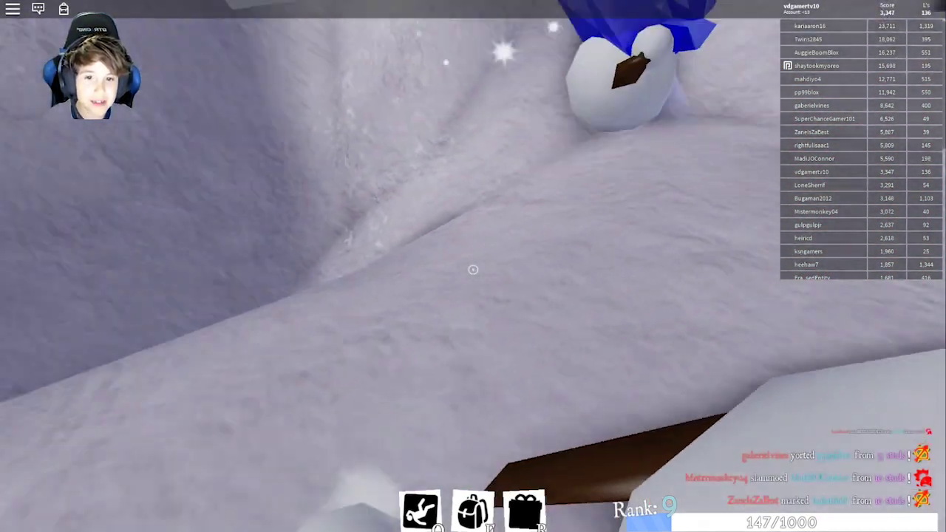
{"action": "left_click", "coordinate": [472, 270]}
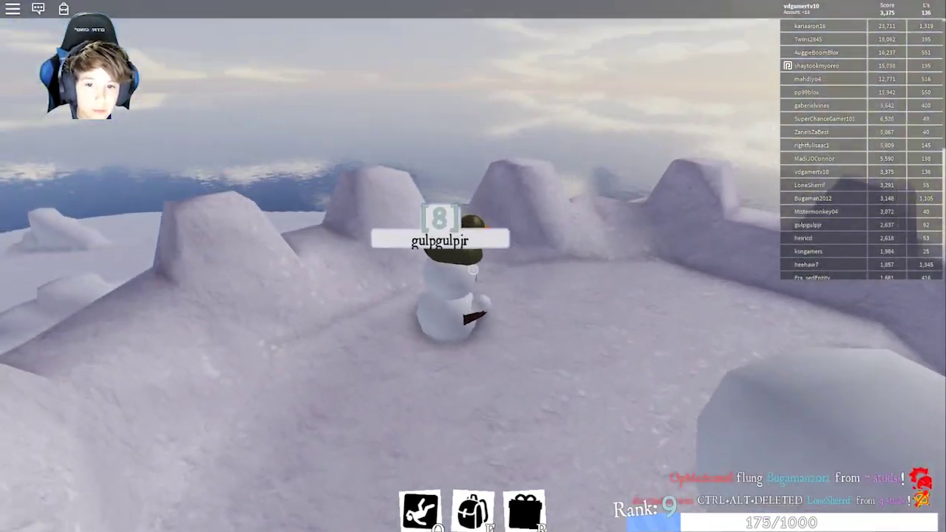
{"action": "left_click", "coordinate": [473, 269]}
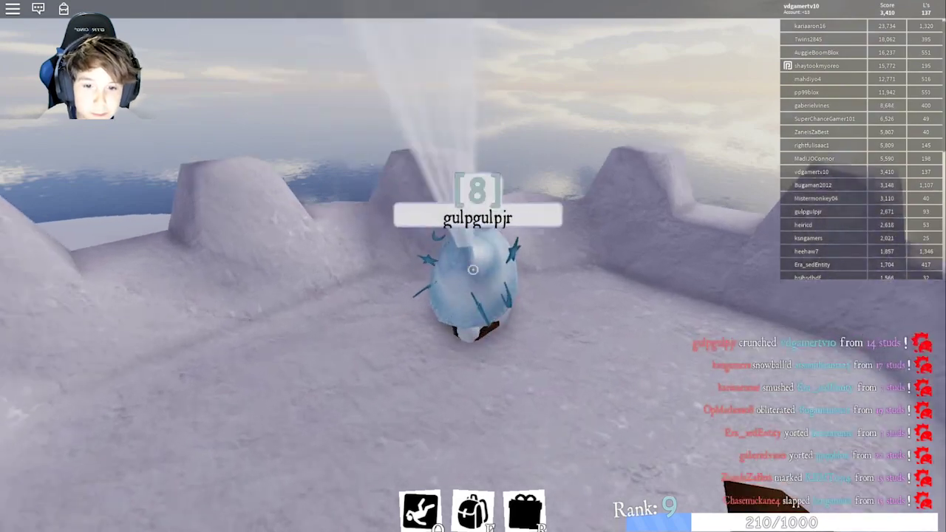
{"action": "left_click", "coordinate": [473, 269]}
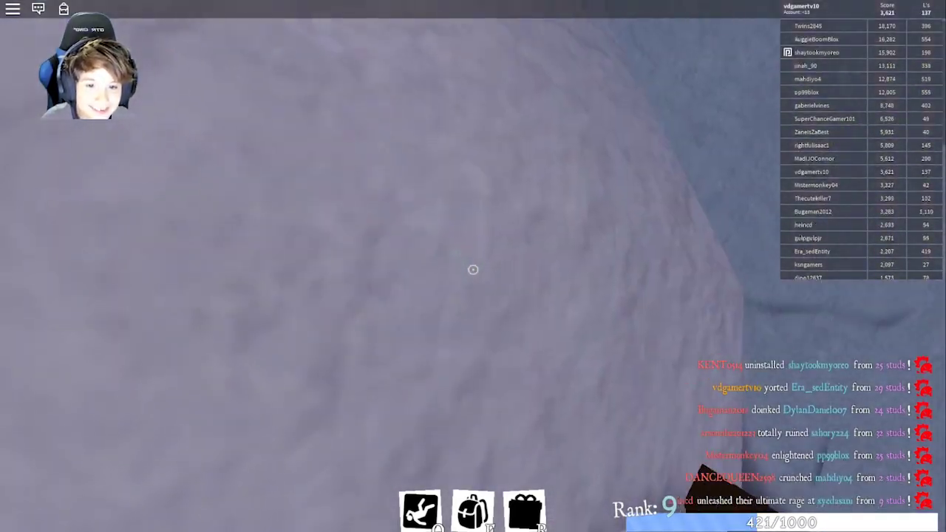